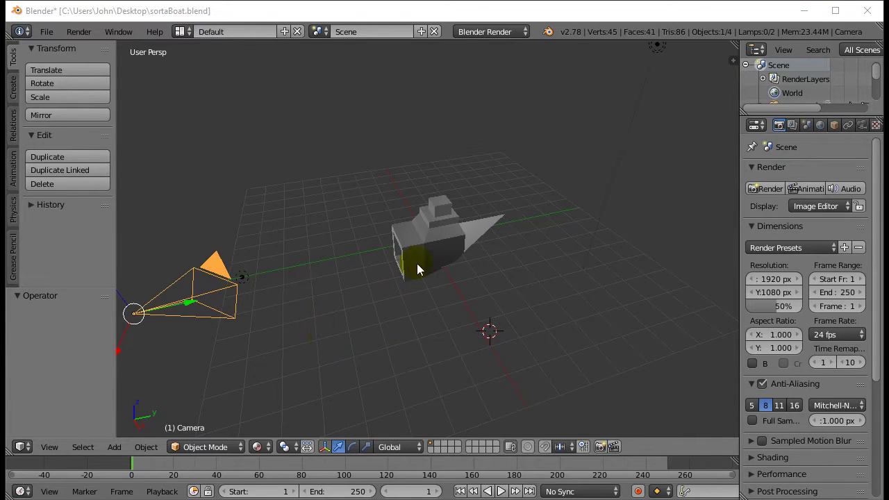
# - Place the 3D cursor on the boat's hull and select the boat object
pyautogui.scroll(5, 424, 253)
pyautogui.click(434, 260)
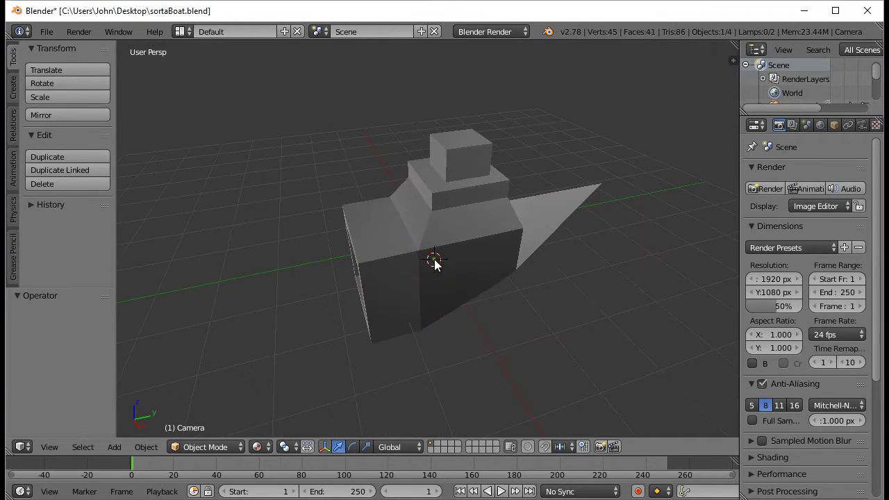
pyautogui.rightClick(434, 263)
pyautogui.moveTo(554, 329); pyautogui.dragTo(560, 311, button='middle')
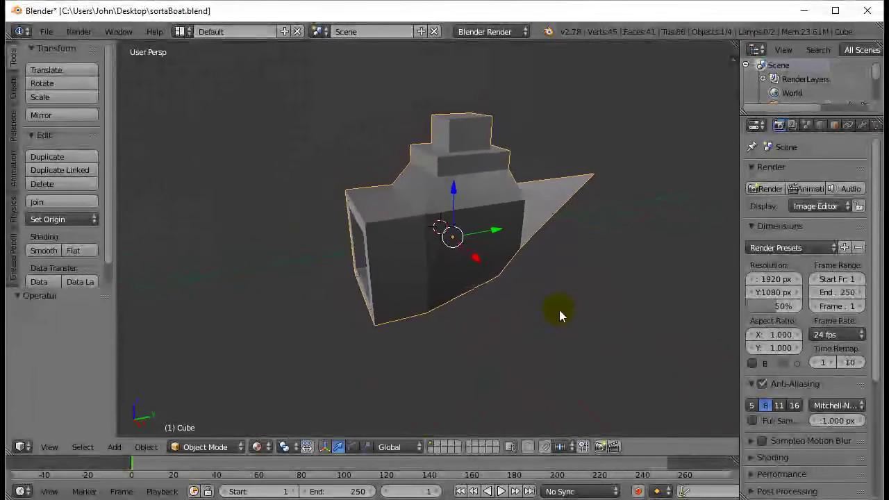
pyautogui.scroll(-6, 554, 311)
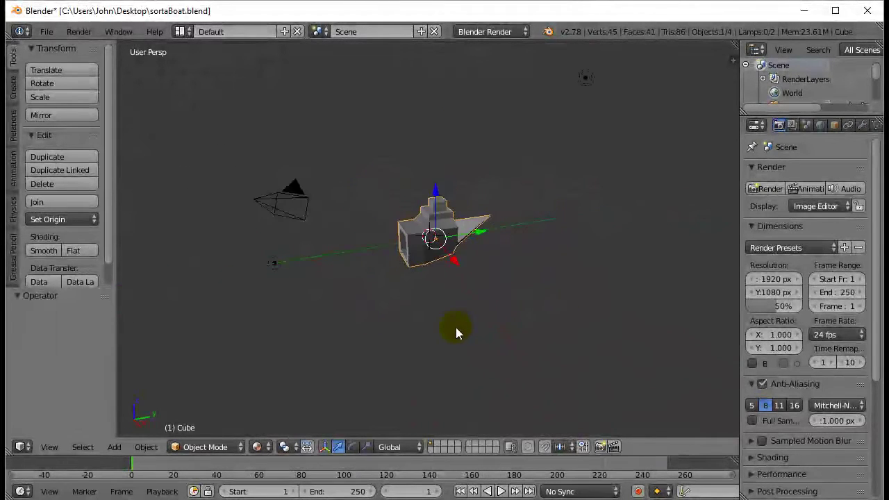
# - Select the camera and compare the active camera's view with the user perspective, ending in the user perspective
pyautogui.rightClick(273, 212)
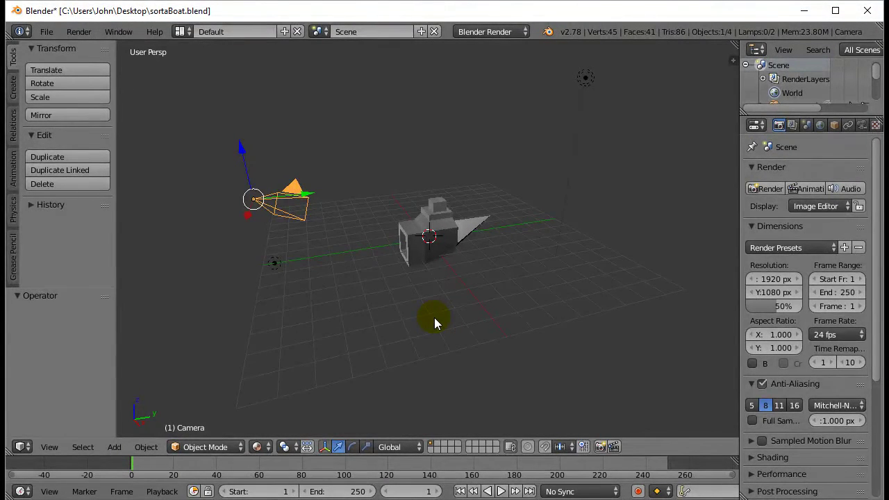
pyautogui.press('KP_0')
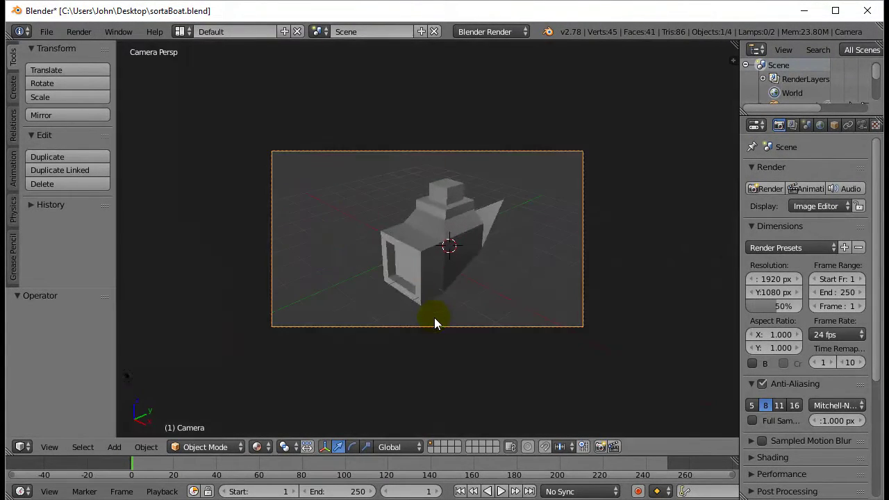
pyautogui.press('KP_0')
pyautogui.press('KP_0')
pyautogui.press('KP_0')
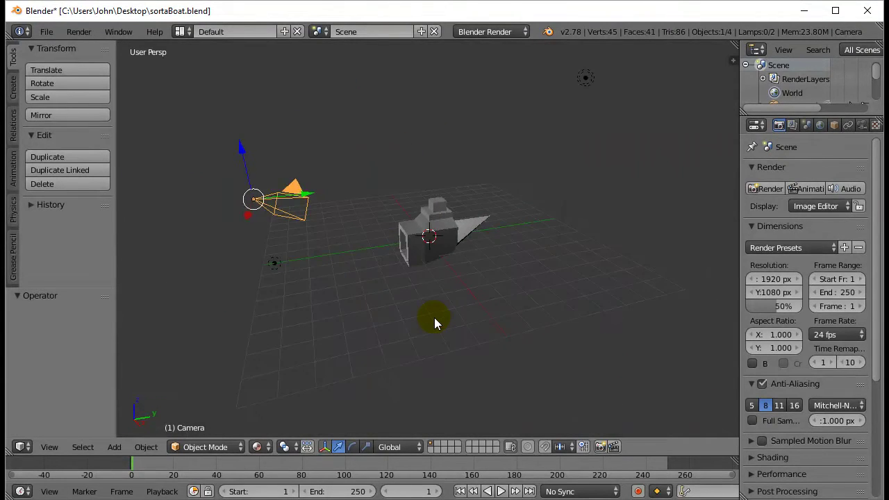
pyautogui.press('KP_0')
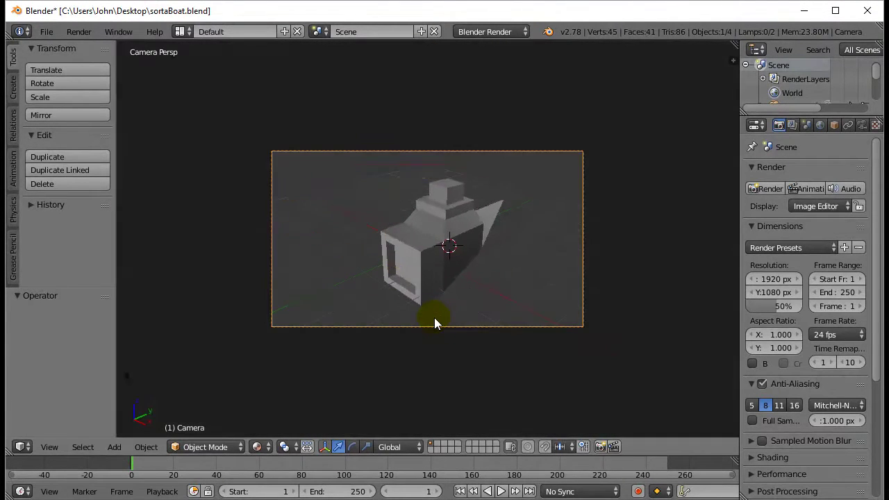
pyautogui.press('KP_0')
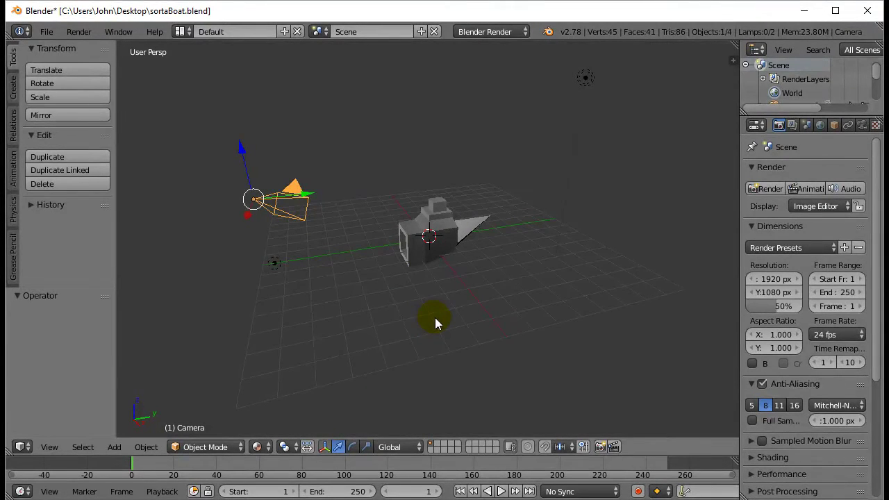
pyautogui.click(49, 447)
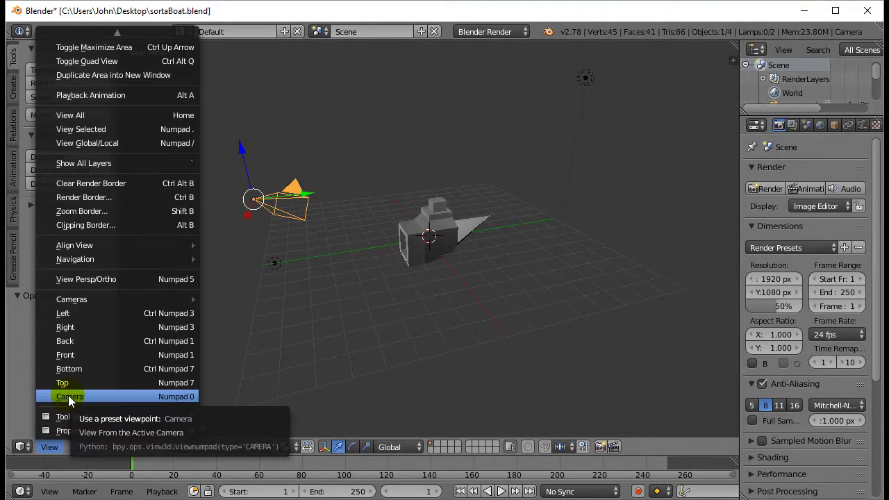
pyautogui.click(68, 395)
pyautogui.click(50, 446)
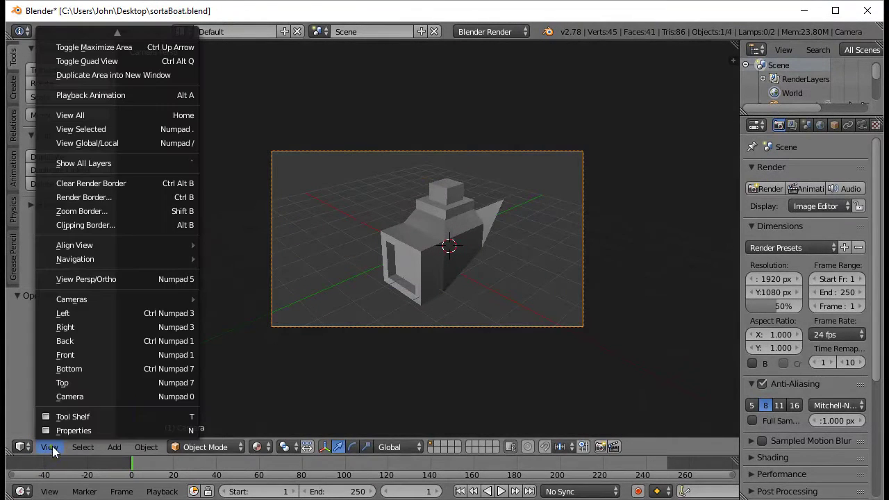
pyautogui.click(170, 396)
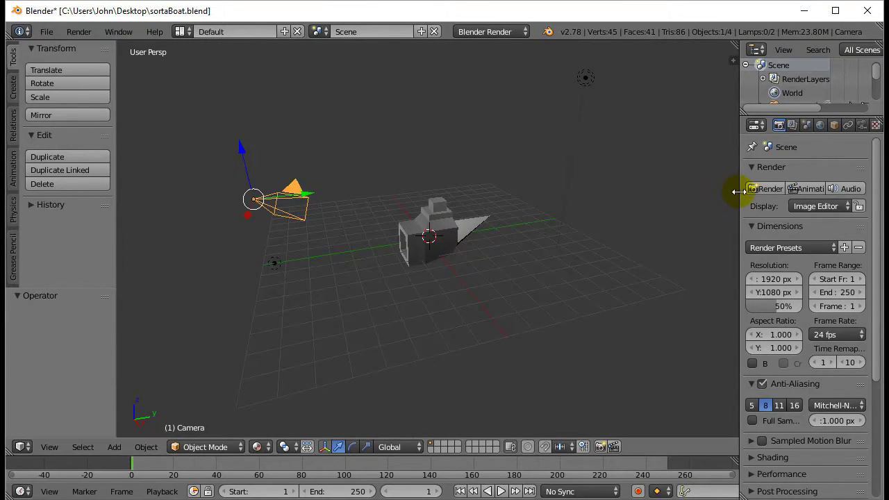
# - Widen the render settings area and render a still image of the boat
pyautogui.moveTo(740, 193); pyautogui.dragTo(705, 194)
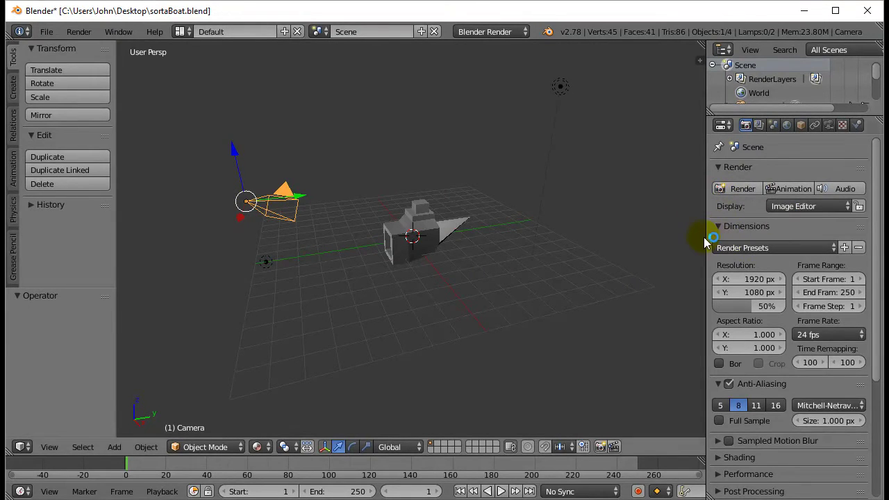
pyautogui.moveTo(705, 241); pyautogui.dragTo(687, 243)
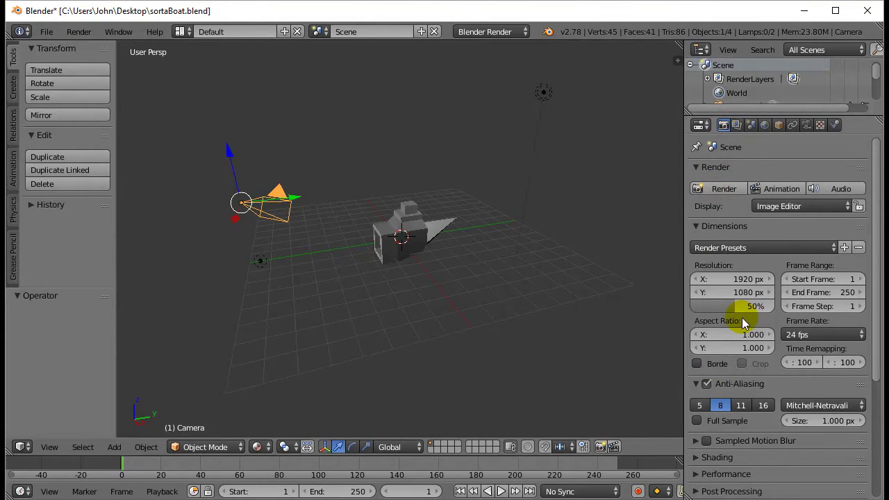
pyautogui.click(723, 188)
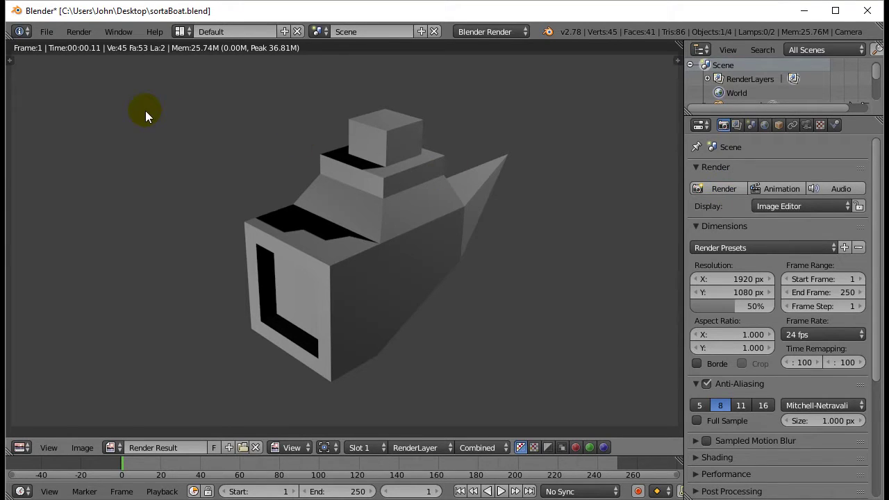
pyautogui.press('XF86MonBrightnessUp')
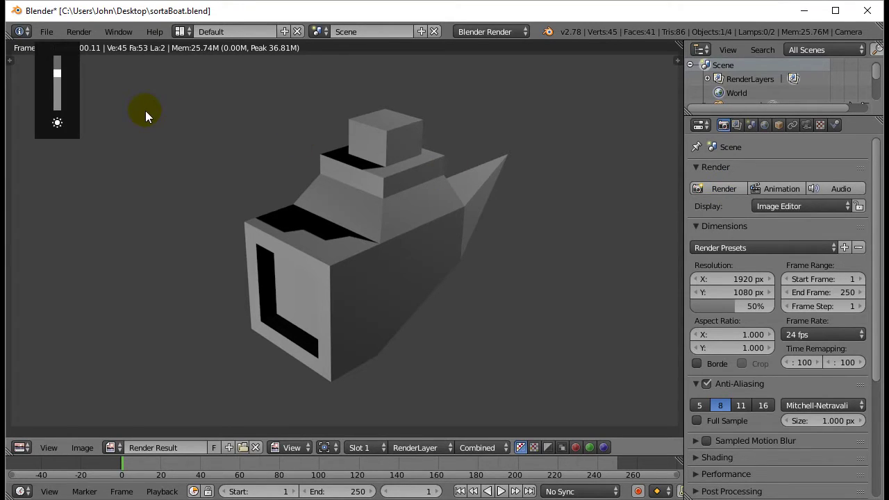
# - Save the render as halfBoat.png in the Desktop folder, overwriting the existing file, and return to the 3D scene
pyautogui.press('F3')
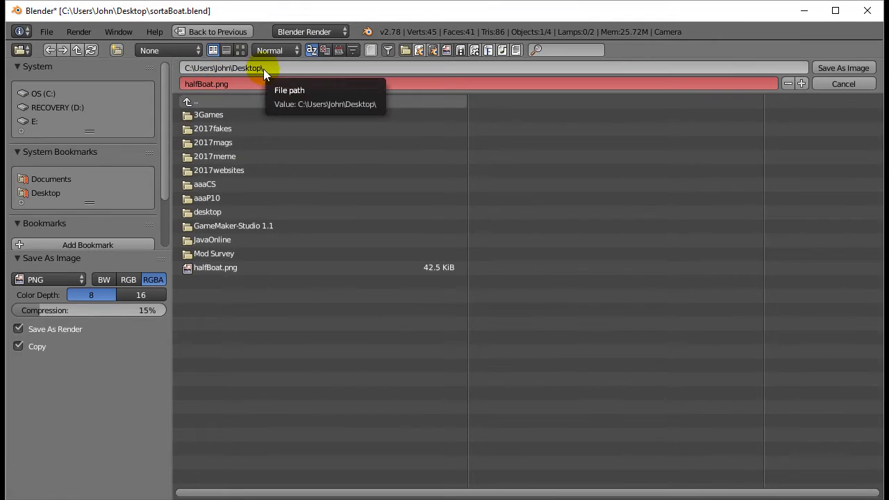
pyautogui.click(216, 82)
pyautogui.moveTo(216, 84); pyautogui.dragTo(194, 84)
pyautogui.click(185, 83)
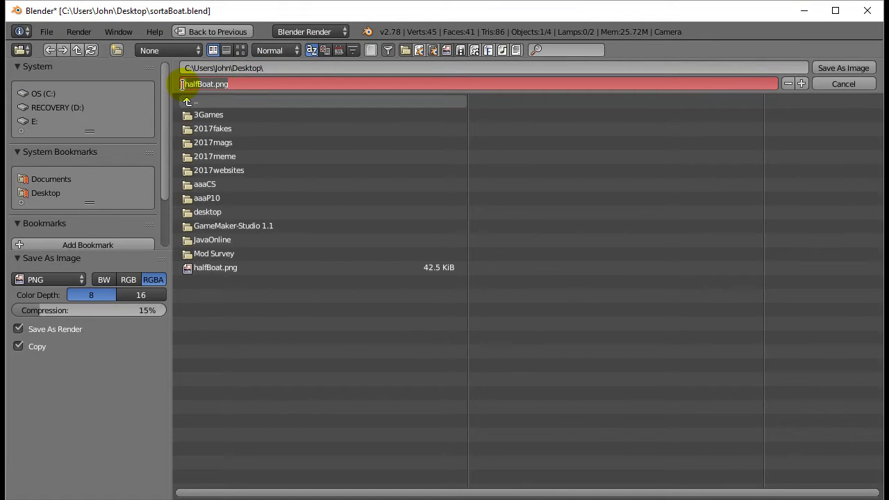
pyautogui.click(242, 84)
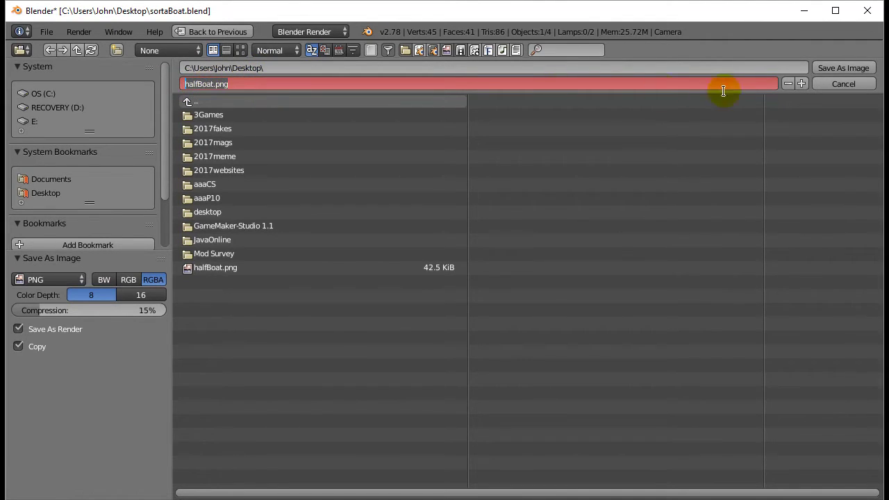
pyautogui.click(838, 69)
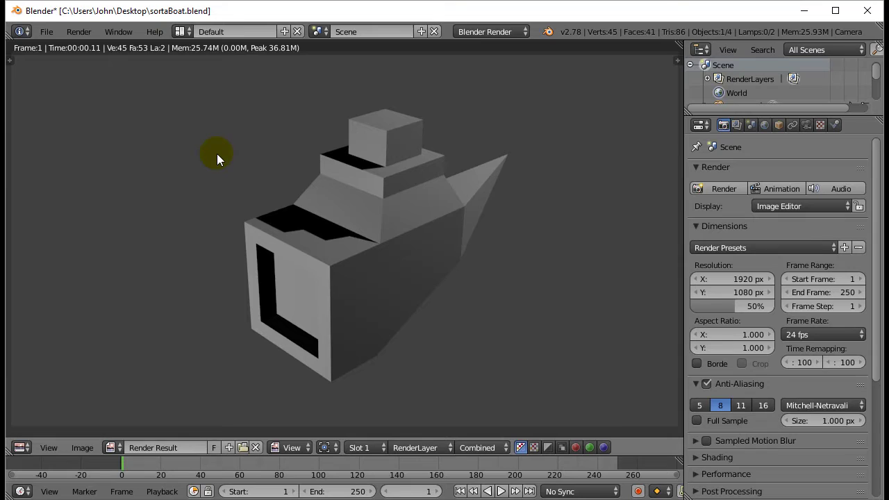
pyautogui.press('Escape')
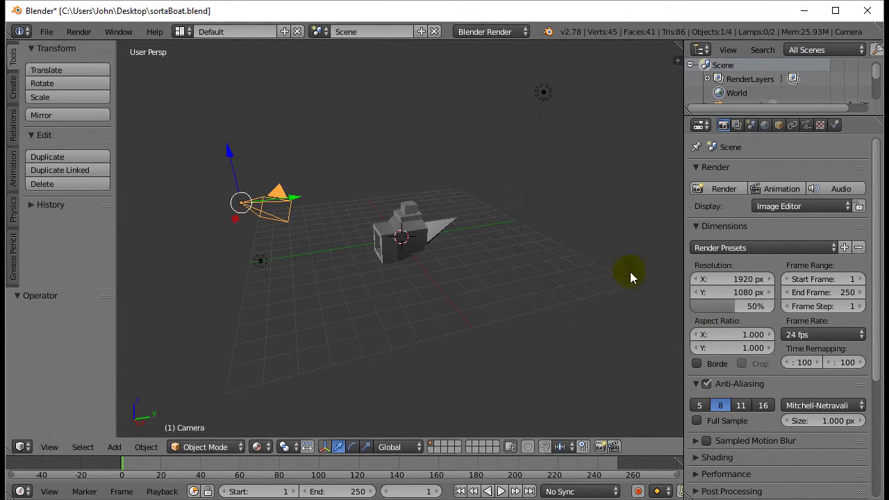
# - Open the saved halfBoat image from the desktop to check it, close it, and return to Blender
pyautogui.press('super+d')
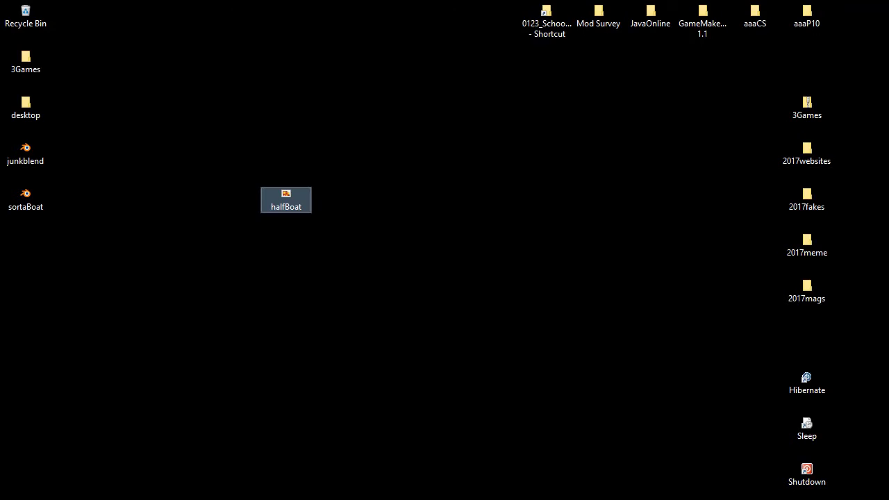
pyautogui.doubleClick(286, 199)
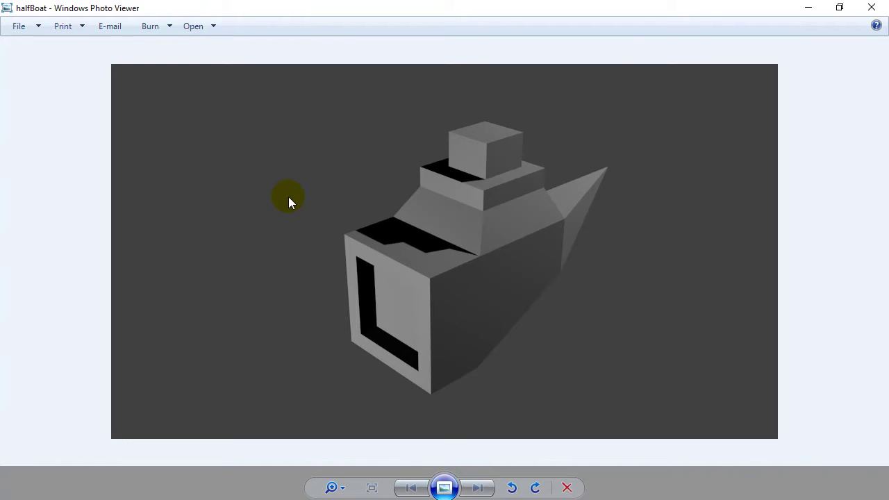
pyautogui.click(871, 8)
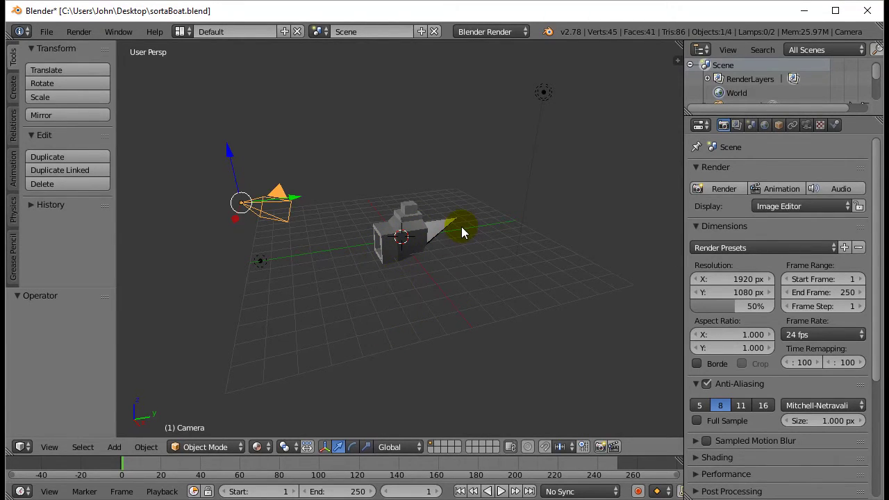
# - Move the camera about 6.26 units along the Y axis, past the boat
pyautogui.click(294, 201)
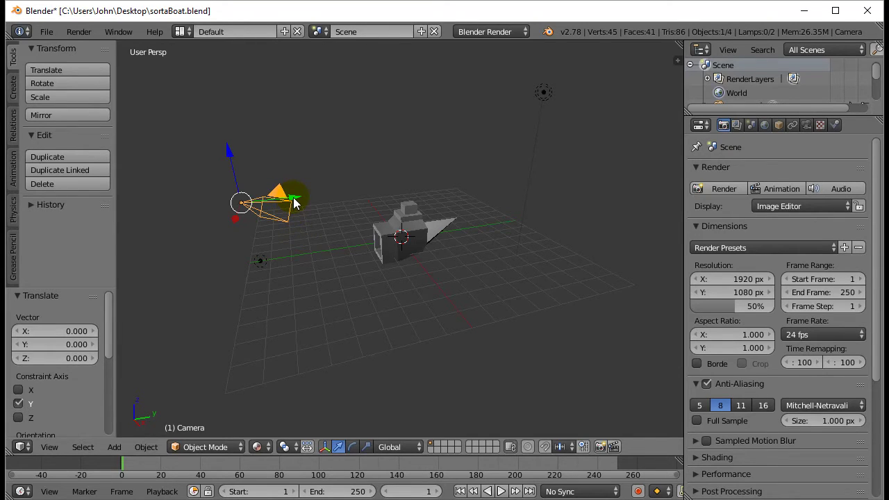
pyautogui.moveTo(294, 202); pyautogui.dragTo(524, 190)
pyautogui.moveTo(437, 267)
pyautogui.mouseDown(button='middle')
pyautogui.moveTo(422, 278)
pyautogui.moveTo(403, 333)
pyautogui.moveTo(405, 273)
pyautogui.moveTo(440, 261)
pyautogui.mouseUp(button='middle')
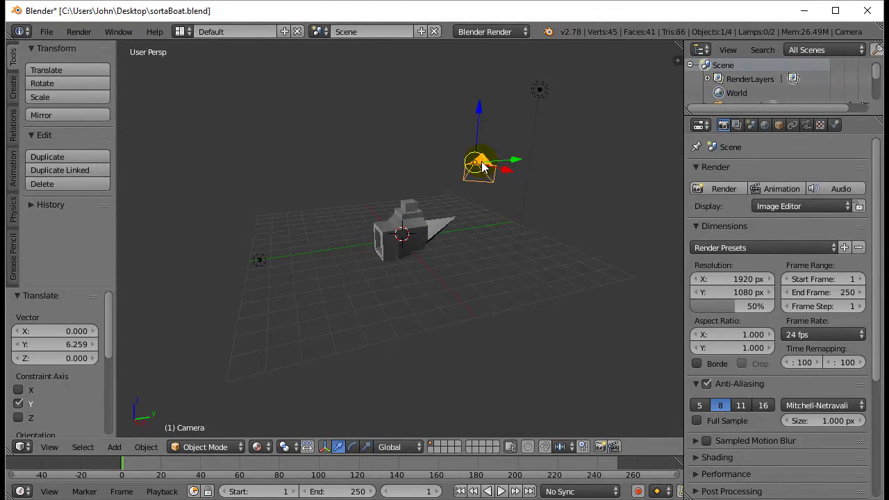
# - Rotate the camera about 52° around the global Z axis so it points toward the boat
pyautogui.press('r')
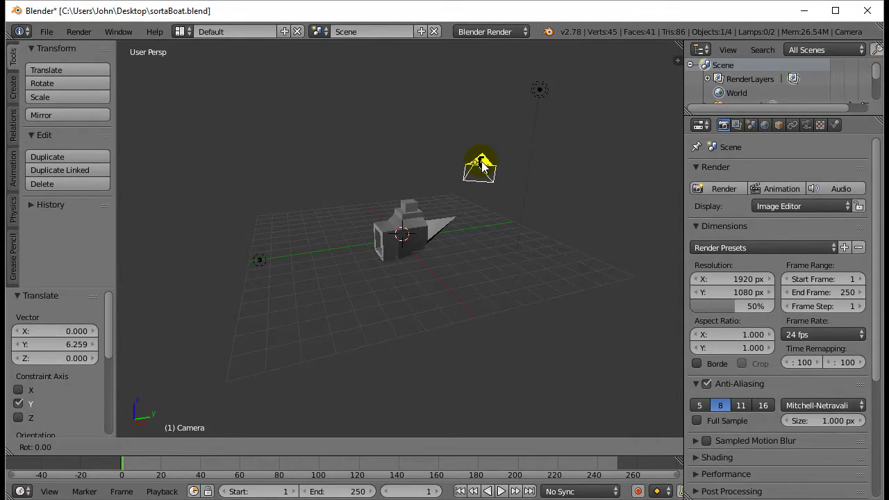
pyautogui.press('z')
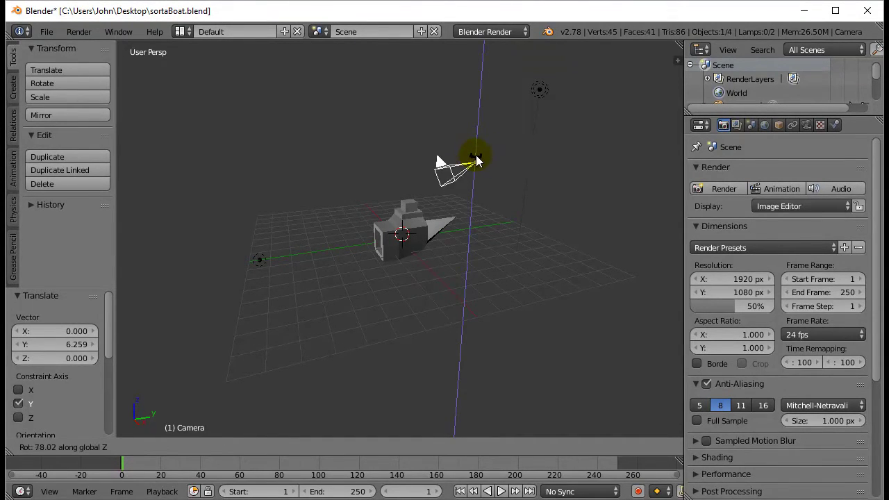
pyautogui.click(481, 158)
pyautogui.moveTo(527, 228)
pyautogui.mouseDown(button='middle')
pyautogui.moveTo(513, 257)
pyautogui.moveTo(522, 237)
pyautogui.mouseUp(button='middle')
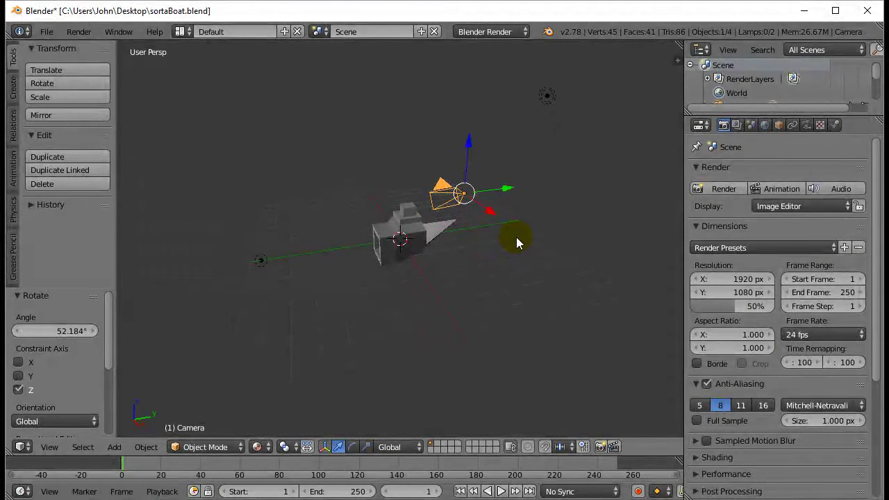
# - Check the framing through the camera and move the camera about 1.36 units further along Y
pyautogui.press('KP_0')
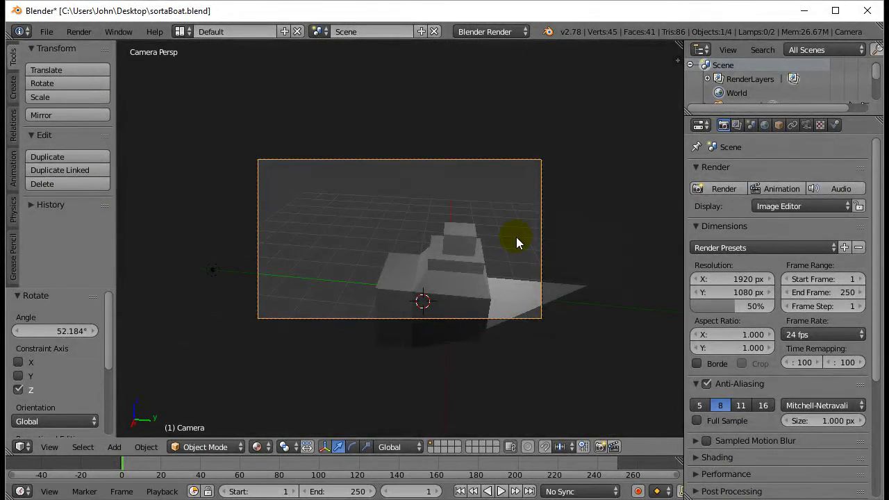
pyautogui.press('KP_0')
pyautogui.moveTo(512, 193); pyautogui.dragTo(548, 182)
pyautogui.press('KP_0')
pyautogui.press('KP_0')
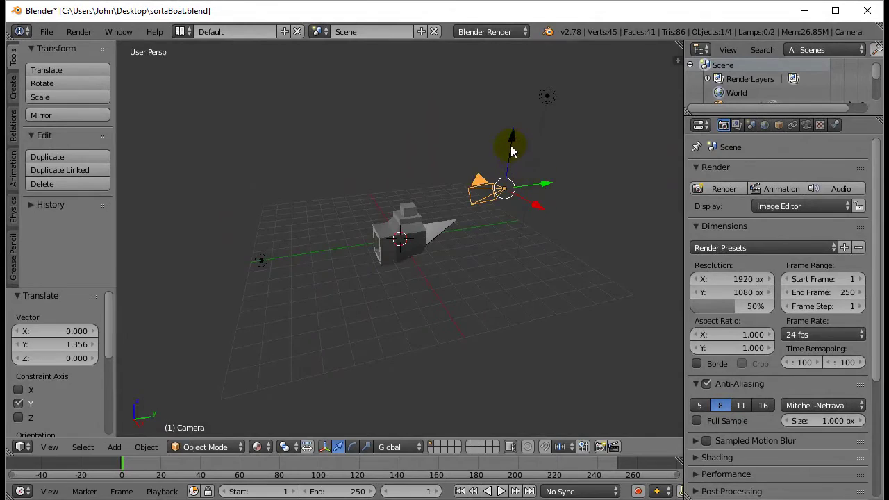
# - Lower the camera along Z by about 0.71 and another 0.6 units, checking the framing through the camera each time
pyautogui.moveTo(512, 152); pyautogui.dragTo(515, 157)
pyautogui.press('KP_0')
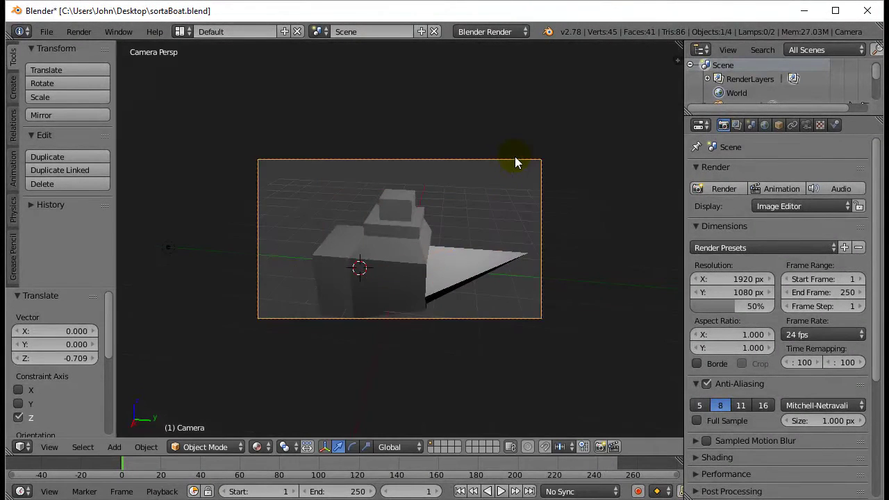
pyautogui.press('KP_0')
pyautogui.moveTo(507, 165); pyautogui.dragTo(507, 182)
pyautogui.press('KP_0')
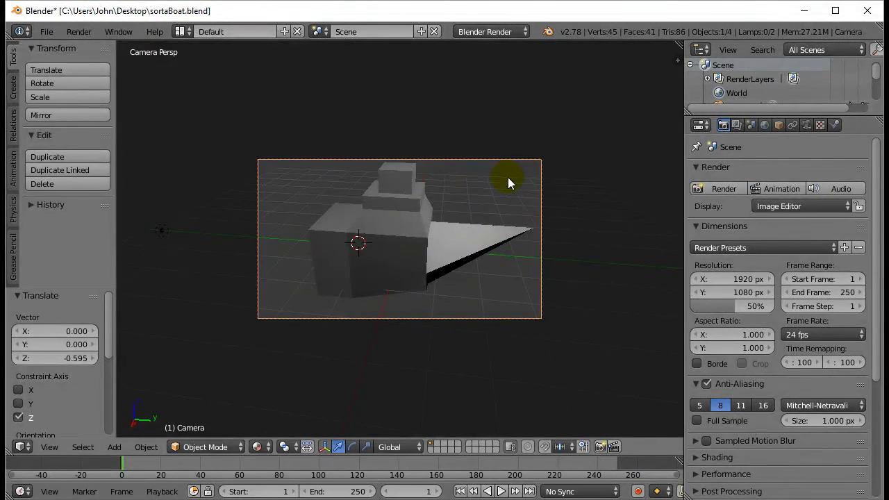
pyautogui.press('KP_0')
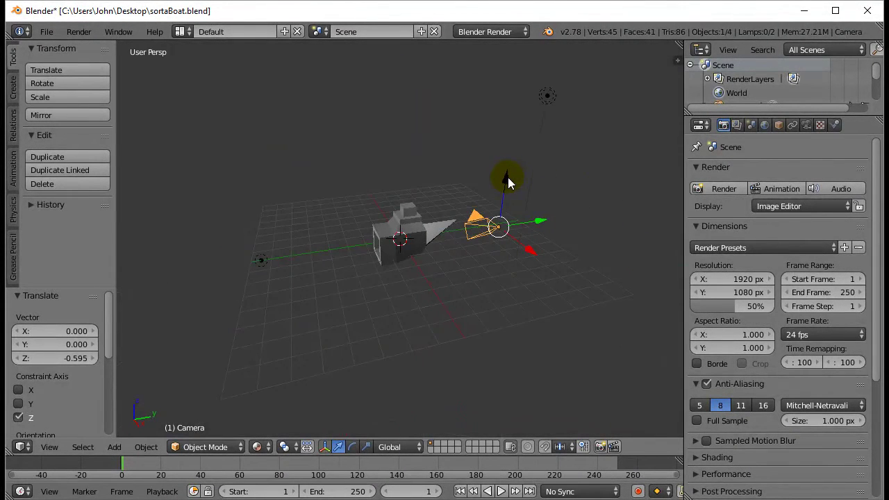
# - Move the camera about 6.42 units in the negative Y direction, behind the boat
pyautogui.moveTo(545, 223); pyautogui.dragTo(334, 267)
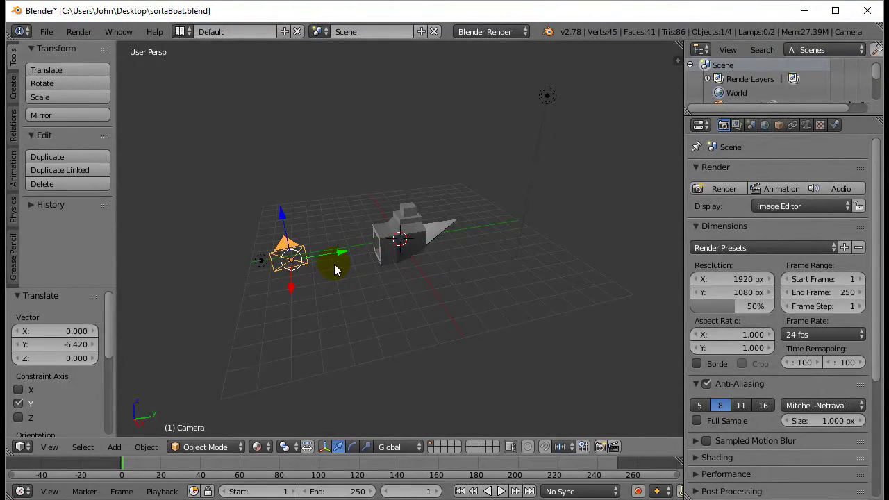
pyautogui.click(287, 259)
pyautogui.click(287, 259)
# - Add a Track To constraint so the camera tracks the boat
pyautogui.rightClick(309, 237)
pyautogui.keyDown('shift'); pyautogui.rightClick(390, 248); pyautogui.keyUp('shift')
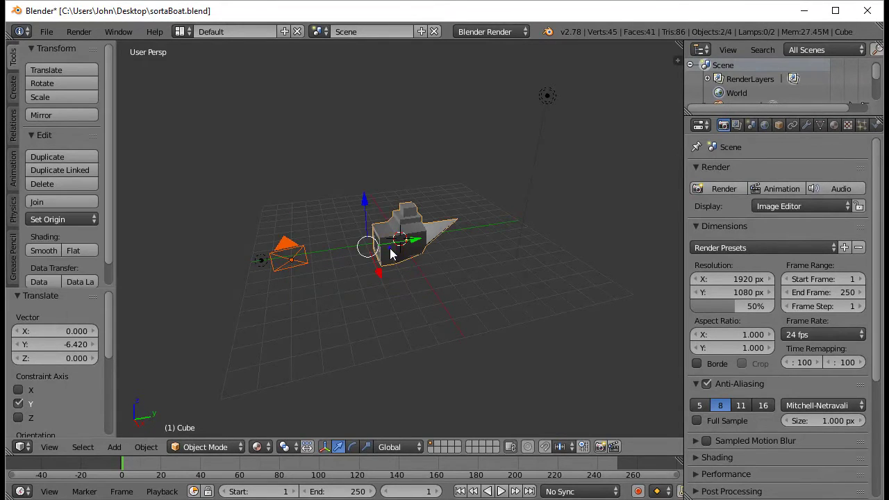
pyautogui.click(142, 447)
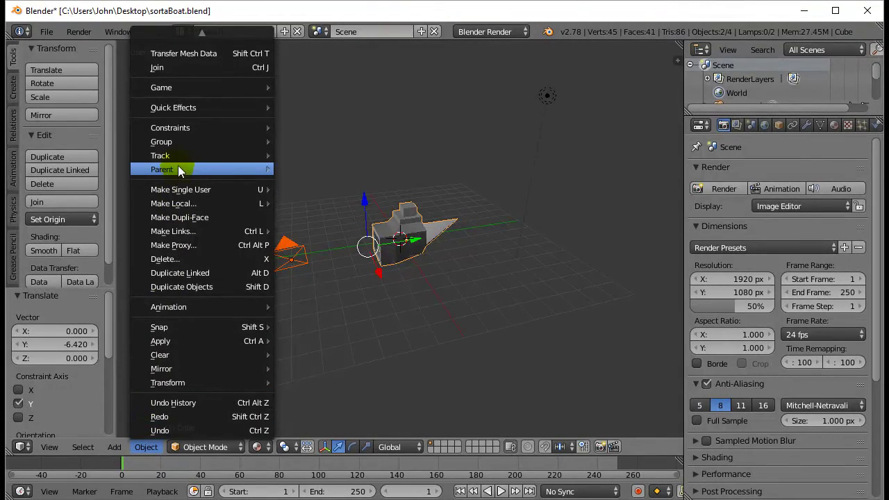
pyautogui.moveTo(179, 165)
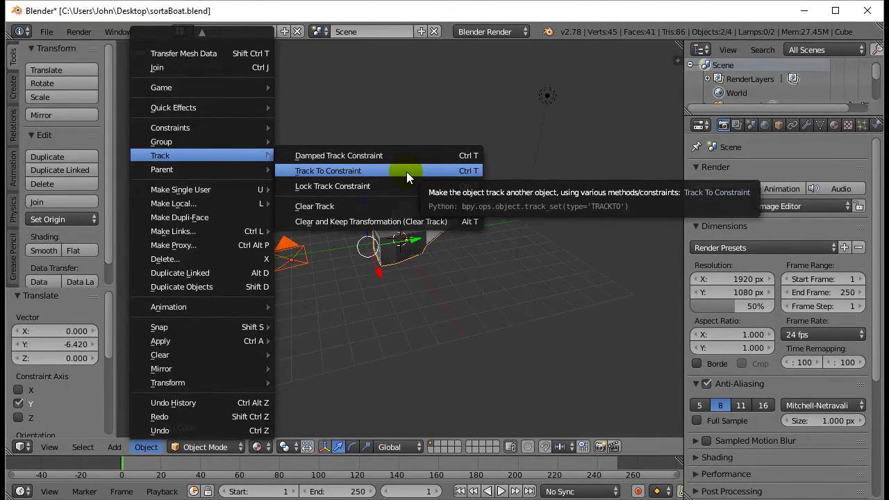
pyautogui.click(358, 171)
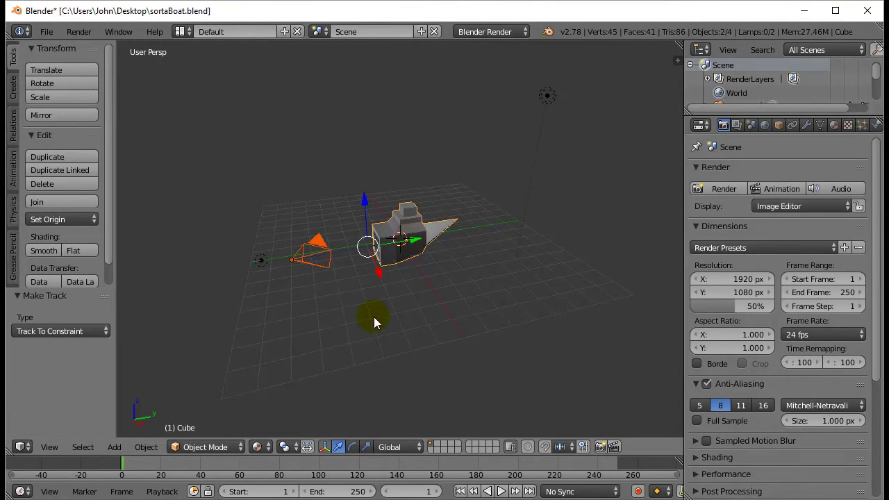
# - Move the camera about 10.08 units along Y, past the boat's bow, and check the framing through the camera
pyautogui.rightClick(314, 254)
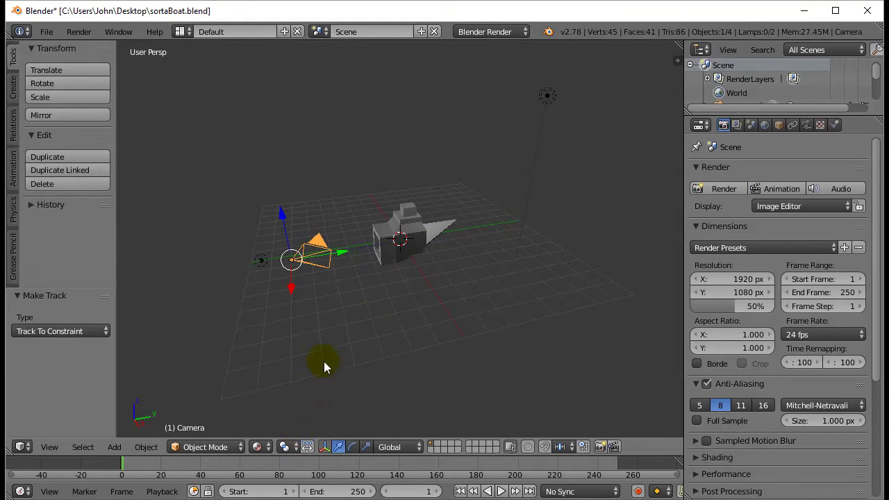
pyautogui.moveTo(345, 253); pyautogui.dragTo(639, 196)
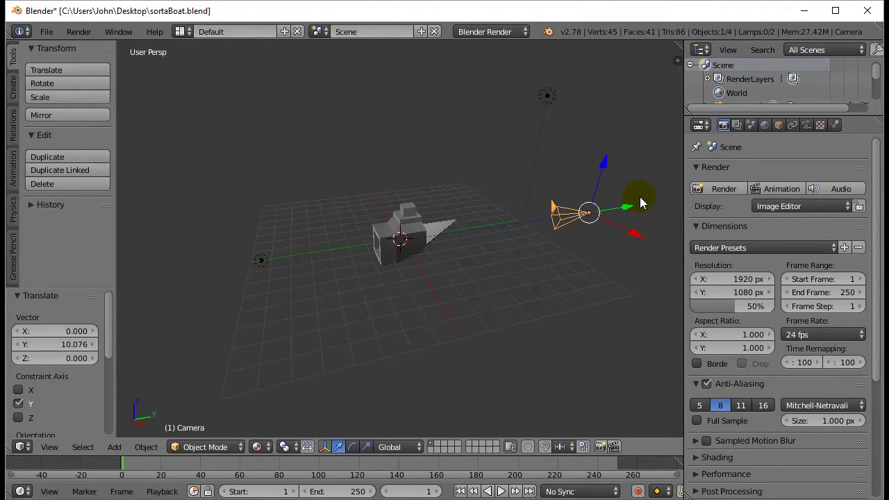
pyautogui.press('KP_0')
pyautogui.press('KP_0')
# - Raise the camera about 2.7 units along Z and lower it about 3.14 units, checking the framing through the camera each time
pyautogui.moveTo(604, 171); pyautogui.dragTo(605, 84)
pyautogui.press('KP_0')
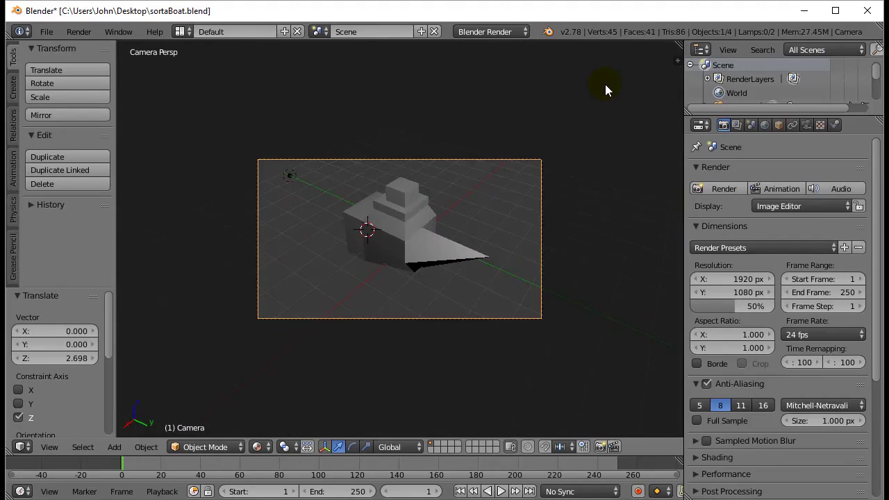
pyautogui.press('KP_0')
pyautogui.moveTo(631, 83); pyautogui.dragTo(617, 172)
pyautogui.press('KP_0')
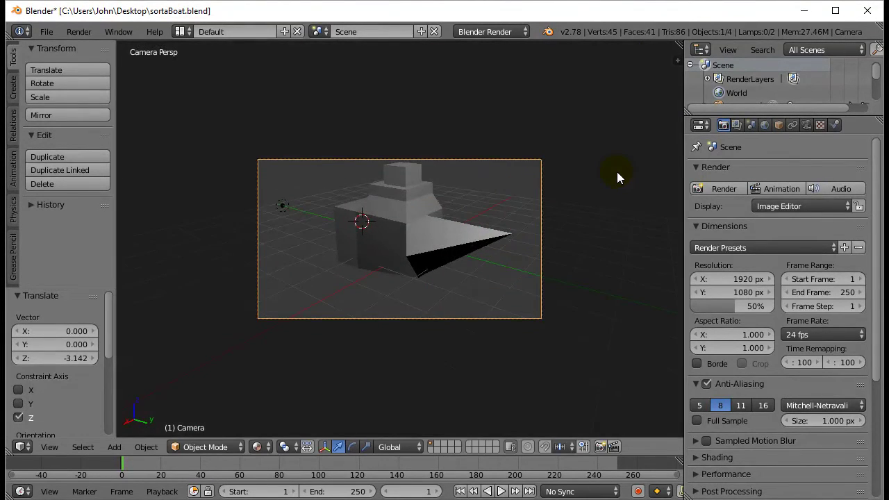
# - Raise the camera along Z by about 1.29 and another 0.24 units, checking the framing through the camera each time
pyautogui.press('KP_0')
pyautogui.moveTo(595, 175); pyautogui.dragTo(609, 143)
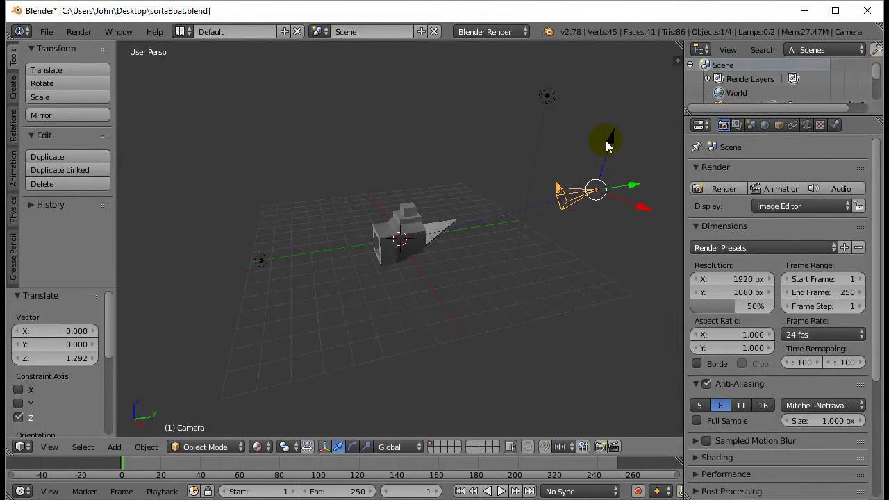
pyautogui.press('KP_8')
pyautogui.press('KP_0')
pyautogui.press('KP_0')
pyautogui.moveTo(614, 142); pyautogui.dragTo(615, 135)
pyautogui.press('KP_0')
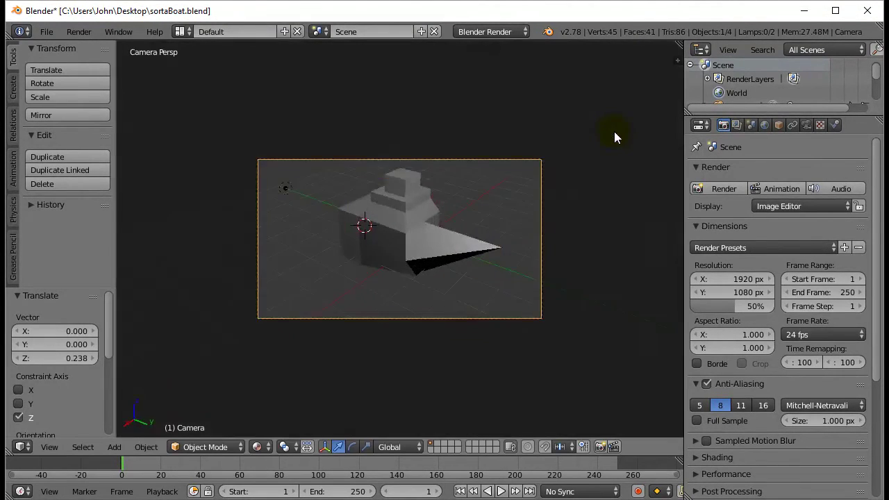
pyautogui.press('KP_0')
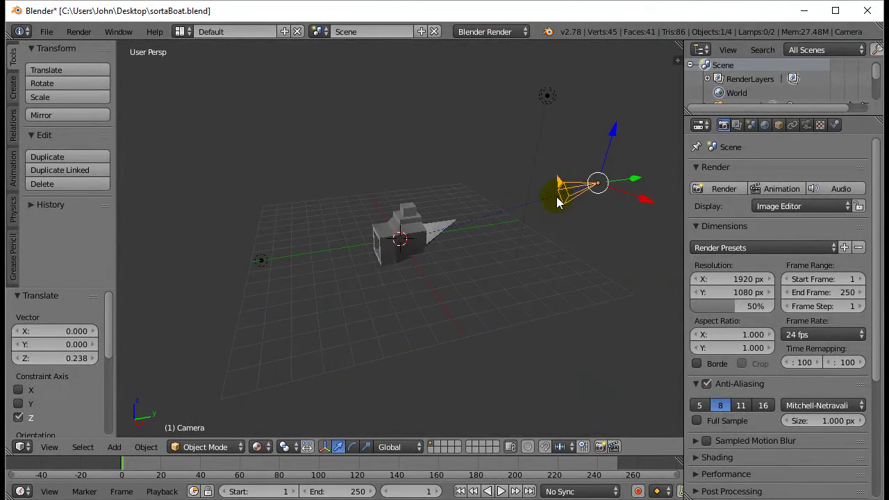
pyautogui.click(148, 450)
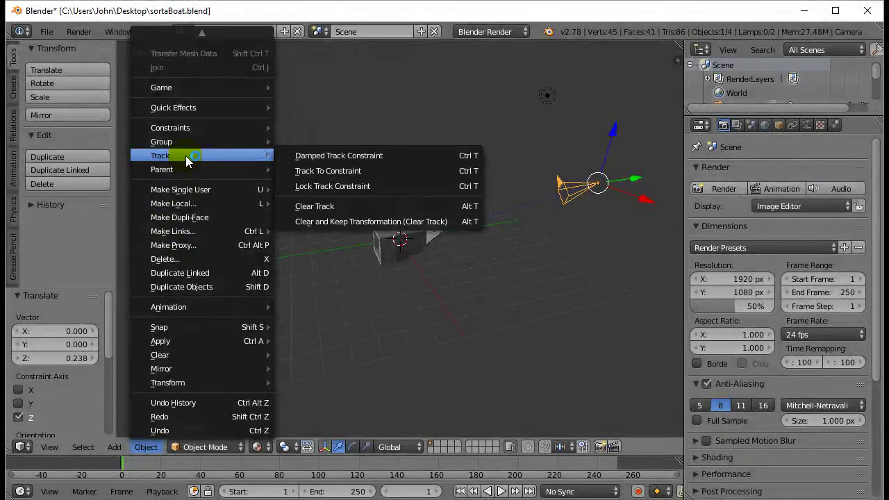
pyautogui.click(326, 206)
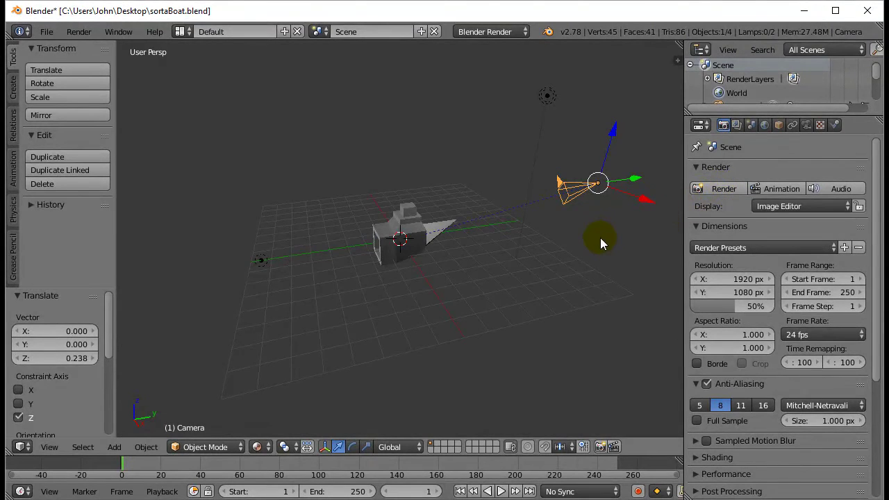
# - Check the framing through the camera, then preview a render of the boat and return to the 3D scene
pyautogui.press('KP_0')
pyautogui.press('KP_0')
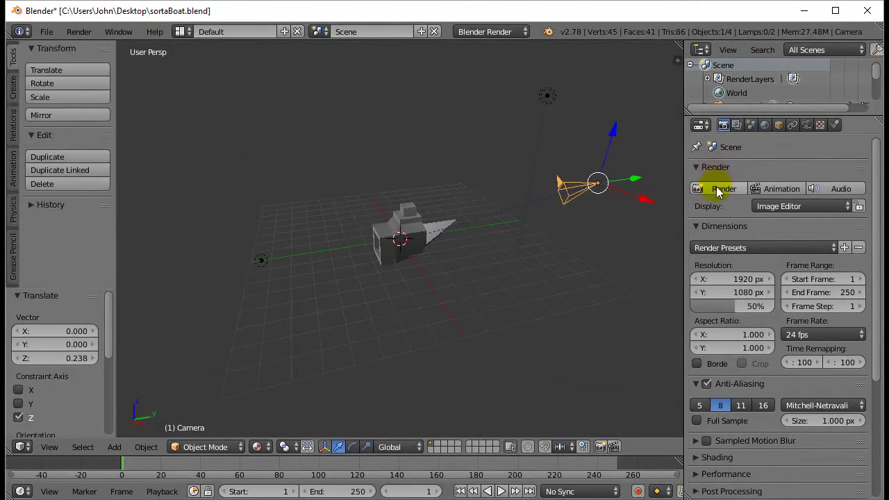
pyautogui.click(717, 188)
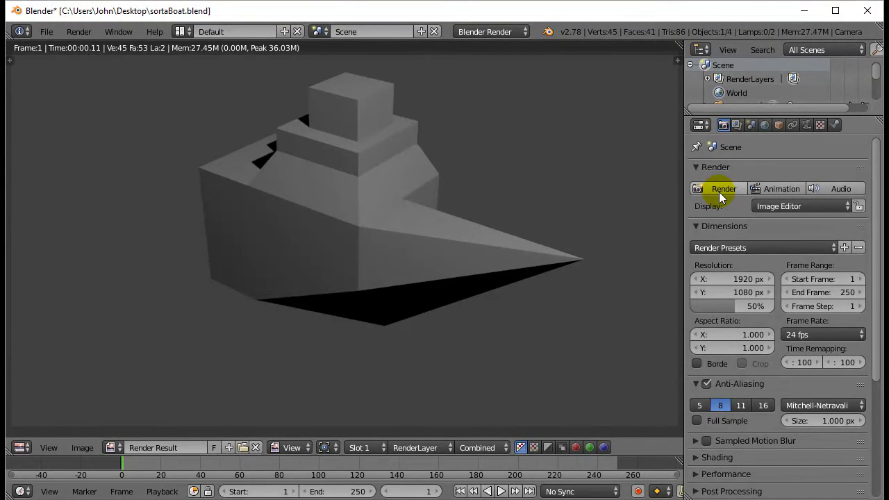
pyautogui.press('Escape')
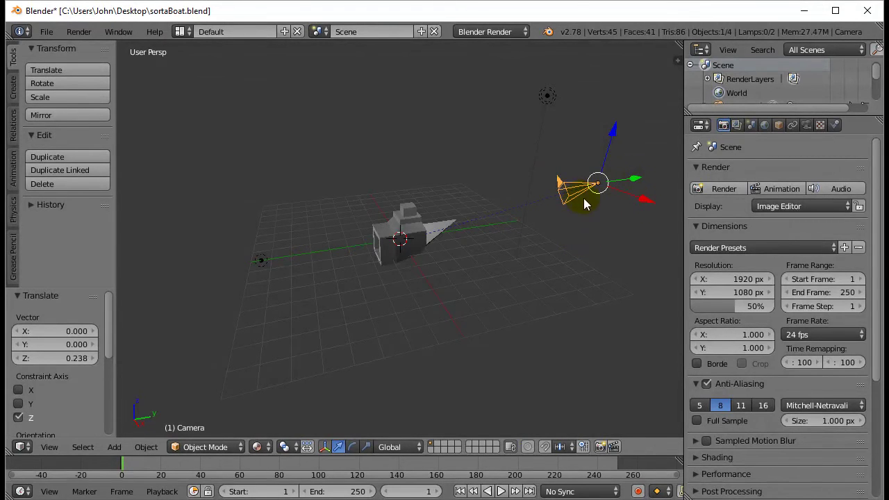
# - Set the render output file format to JPEG
pyautogui.rightClick(413, 242)
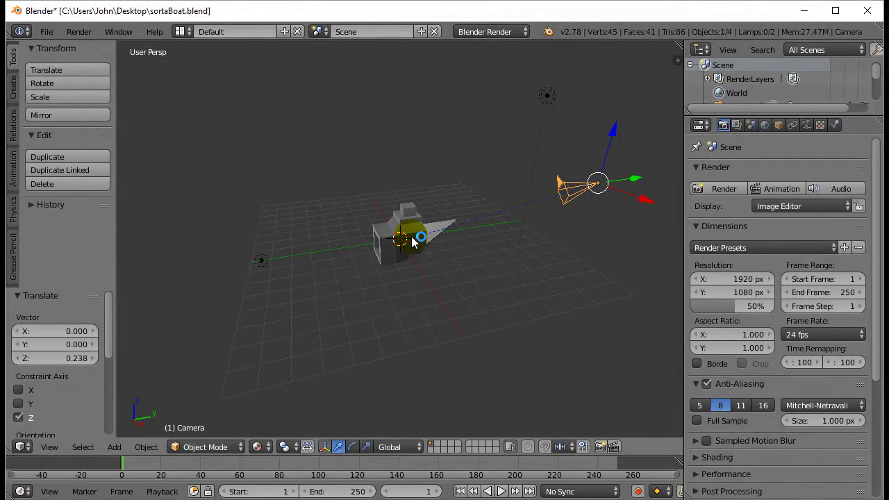
pyautogui.scroll(-1, 877, 208)
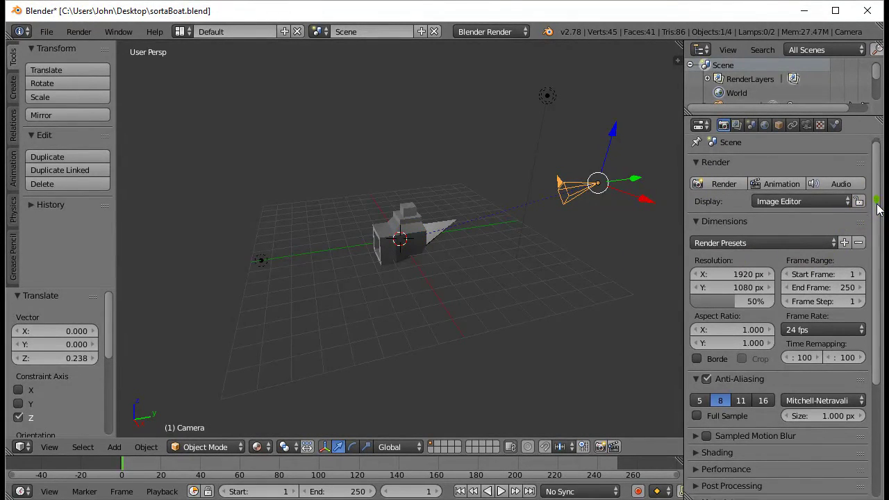
pyautogui.moveTo(877, 208); pyautogui.dragTo(882, 229)
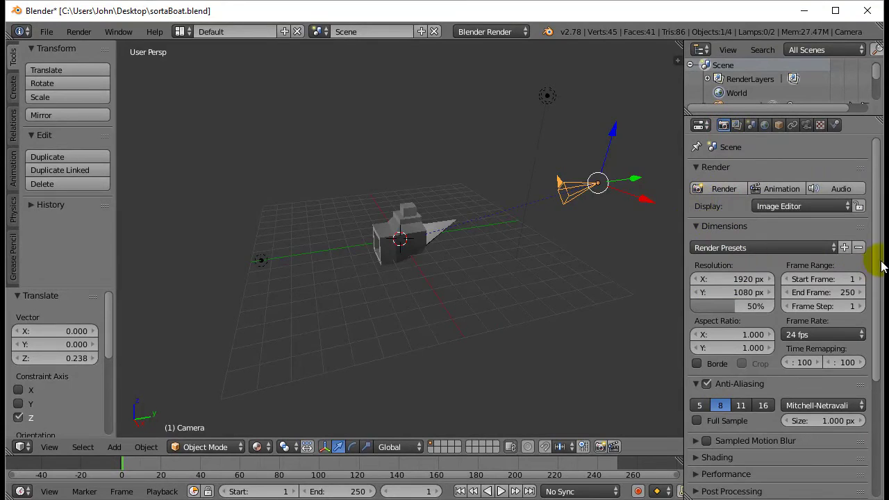
pyautogui.moveTo(879, 258); pyautogui.dragTo(879, 392)
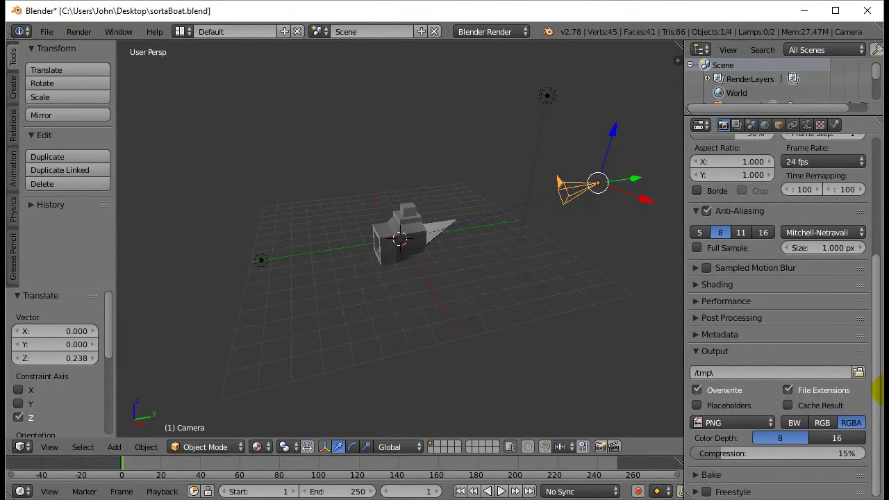
pyautogui.click(719, 422)
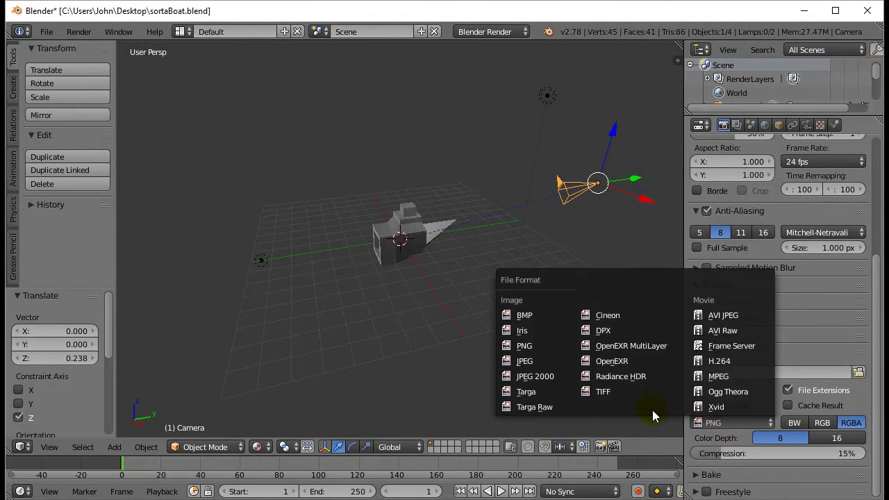
pyautogui.click(521, 362)
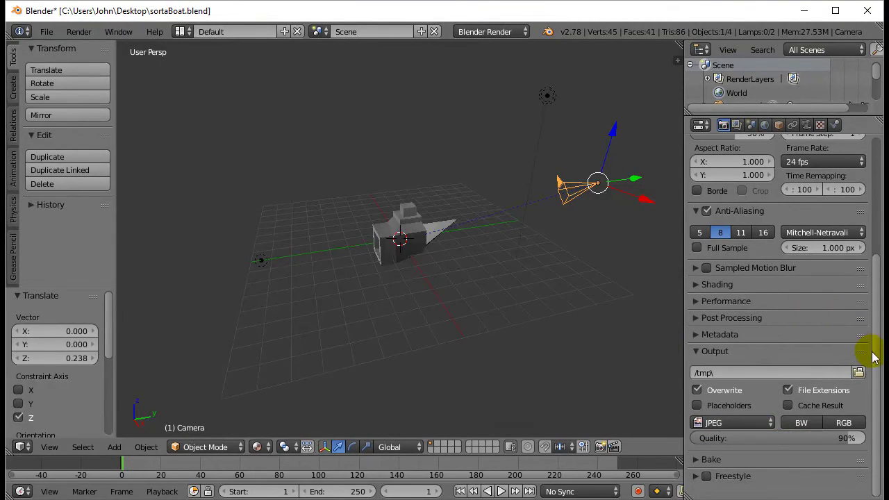
# - Render the boat again and save the image to the desktop as halfBoat2.jpg
pyautogui.moveTo(876, 353); pyautogui.dragTo(879, 208)
pyautogui.click(724, 188)
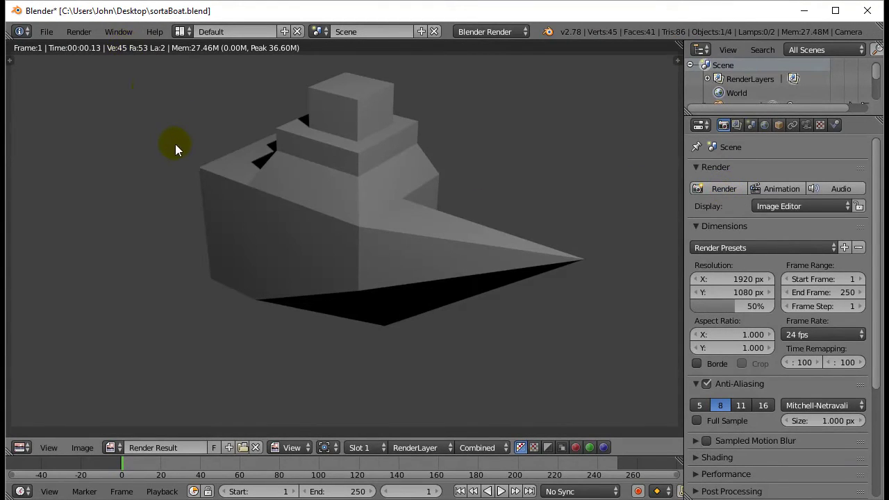
pyautogui.press('F3')
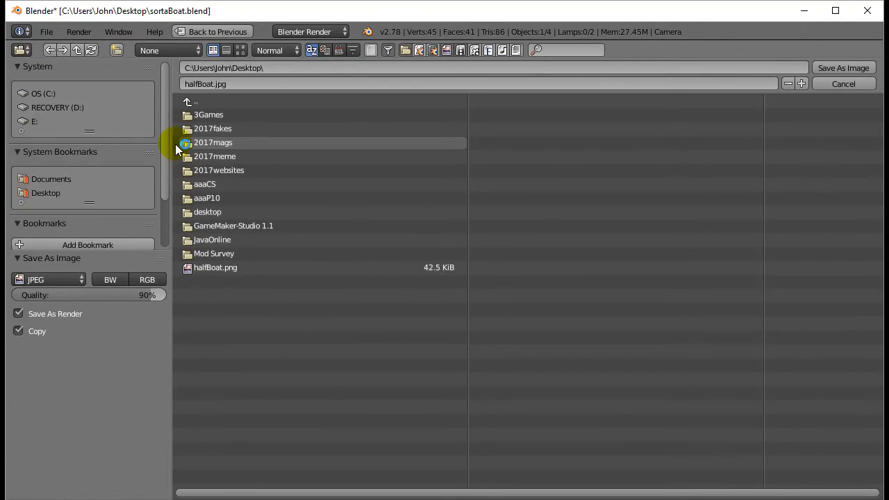
pyautogui.doubleClick(216, 85)
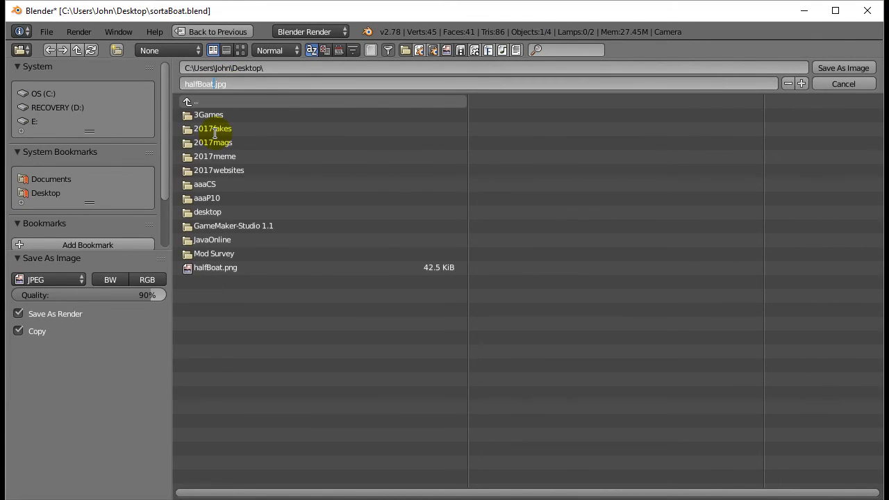
pyautogui.write('2')
pyautogui.click(842, 70)
pyautogui.click(844, 71)
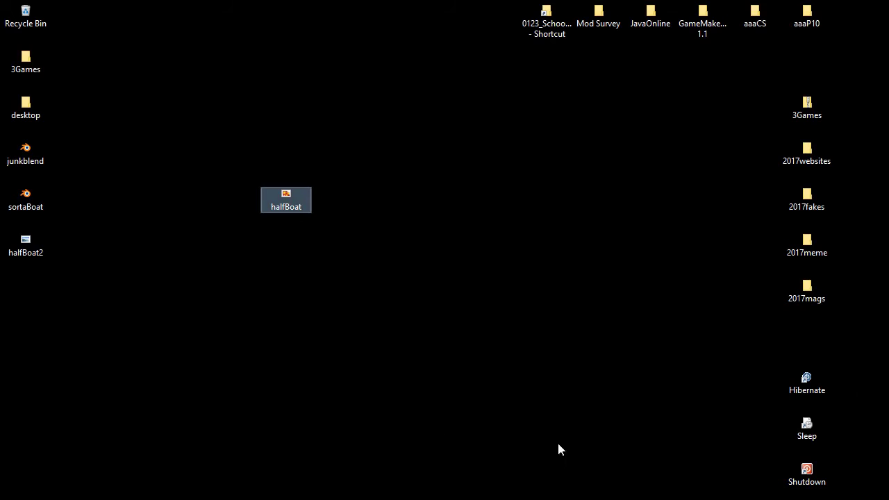
# - On the Windows desktop, place the halfBoat2 image beneath halfBoat, open it for viewing, and close the viewer
pyautogui.click(36, 251)
pyautogui.moveTo(51, 247); pyautogui.dragTo(273, 251)
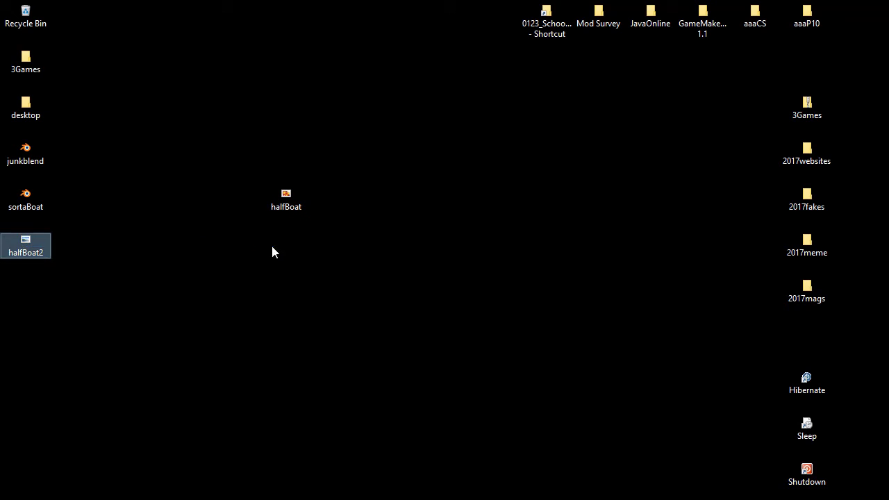
pyautogui.moveTo(45, 254); pyautogui.dragTo(285, 271)
pyautogui.doubleClick(285, 244)
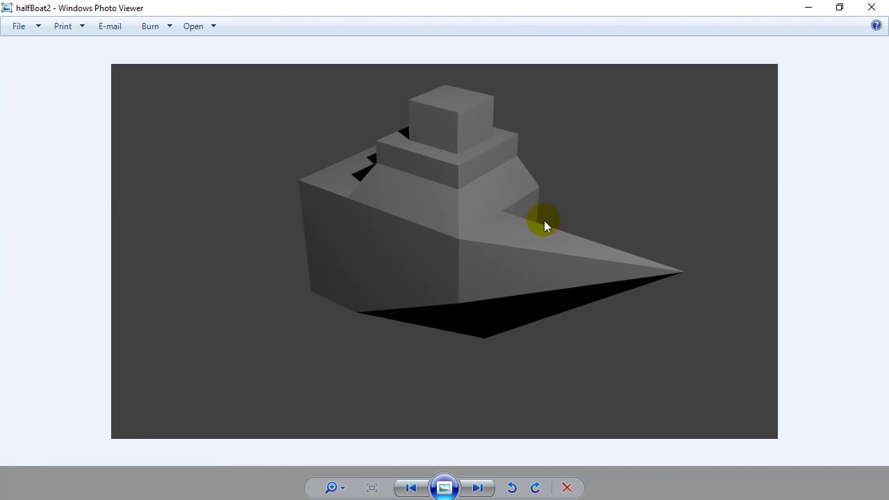
pyautogui.click(871, 7)
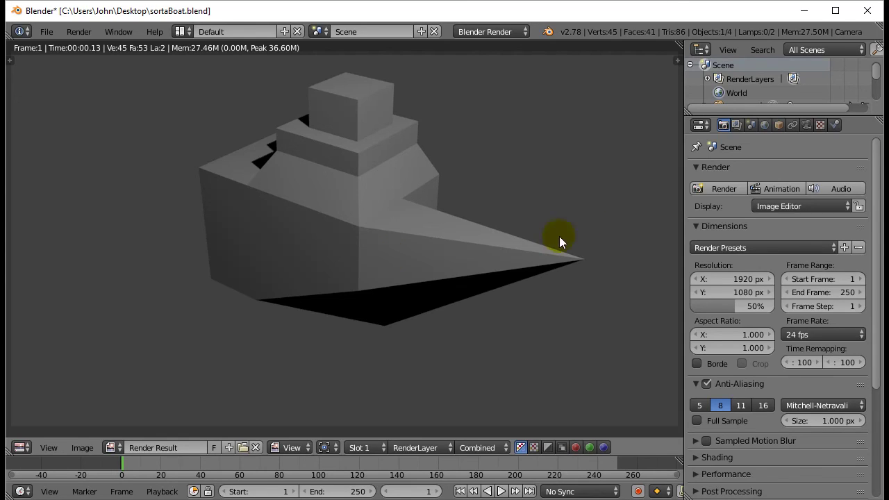
pyautogui.click(718, 189)
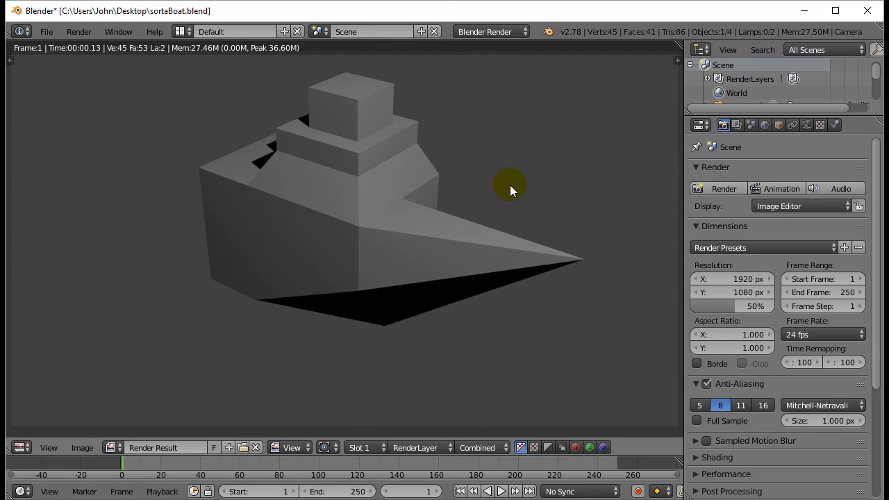